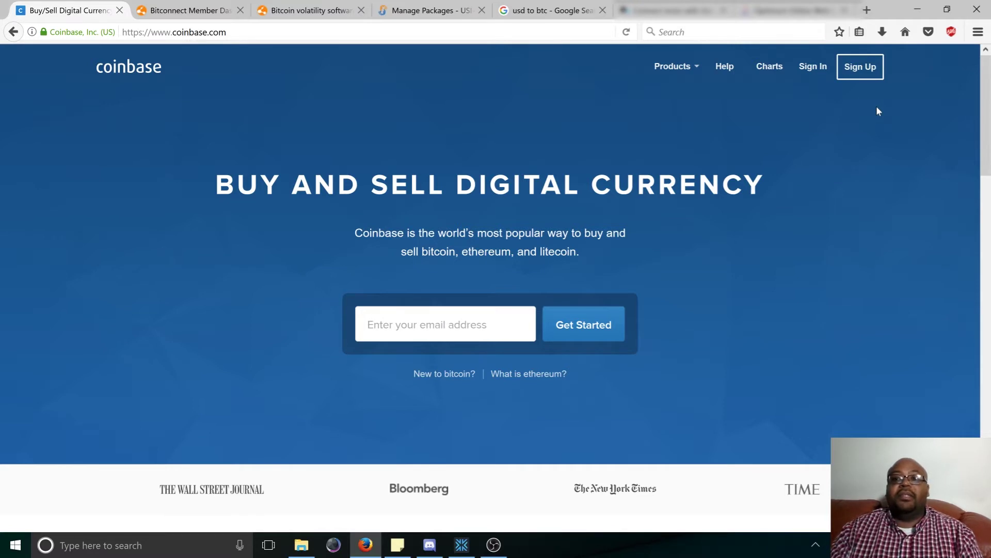
Begin a new Coinbase sign-up and enter the user's first and last name.
{"action": "left_click", "coordinate": [856, 75]}
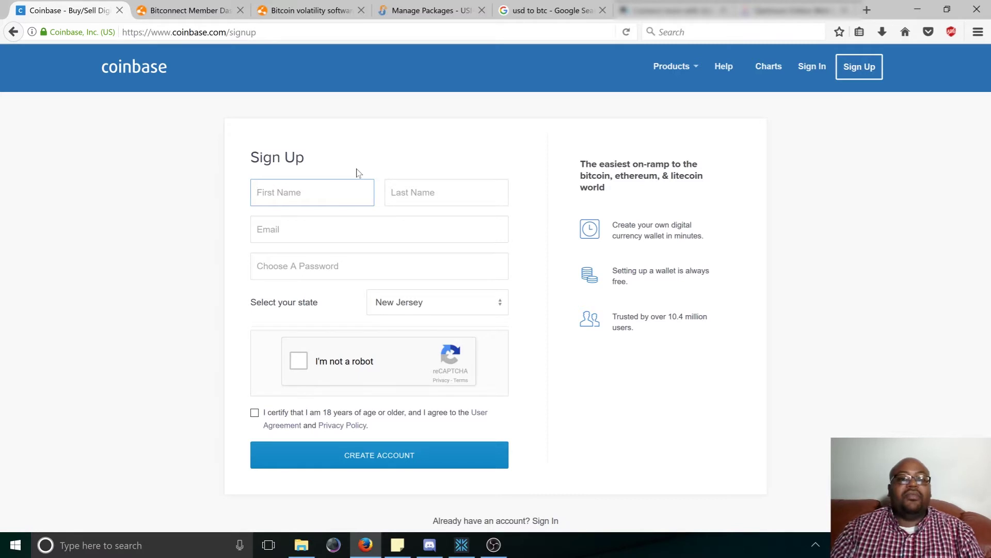
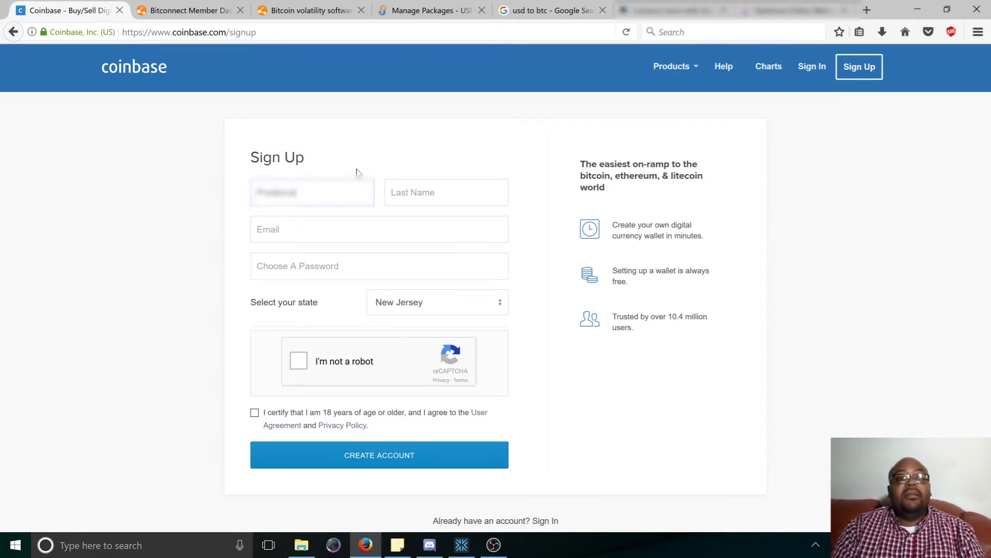
{"action": "key", "text": "Tab"}
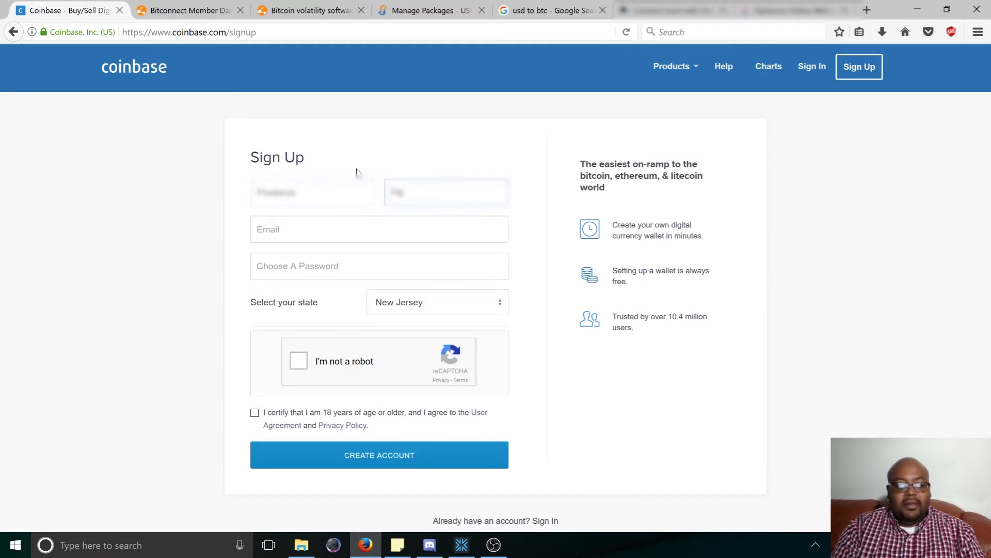
{"action": "key", "text": "Tab"}
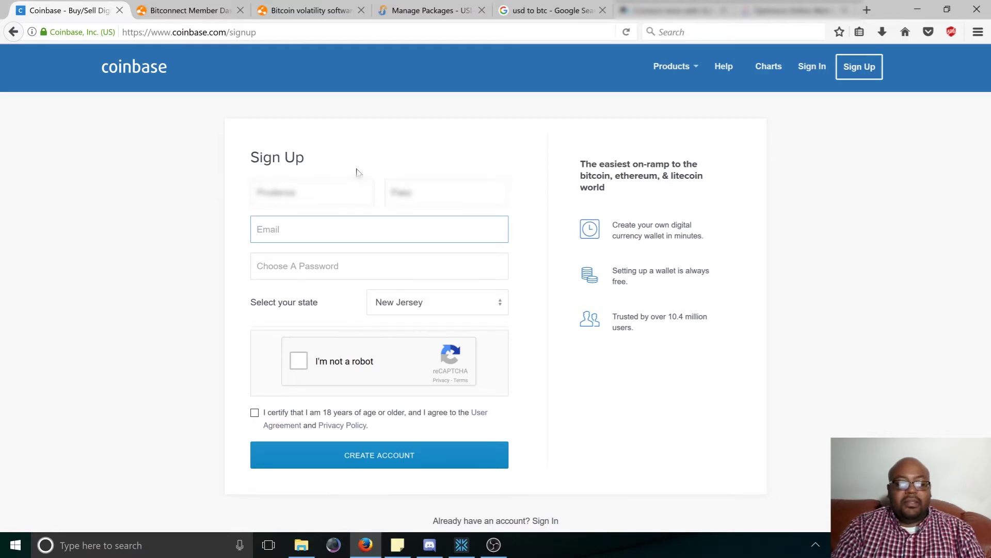
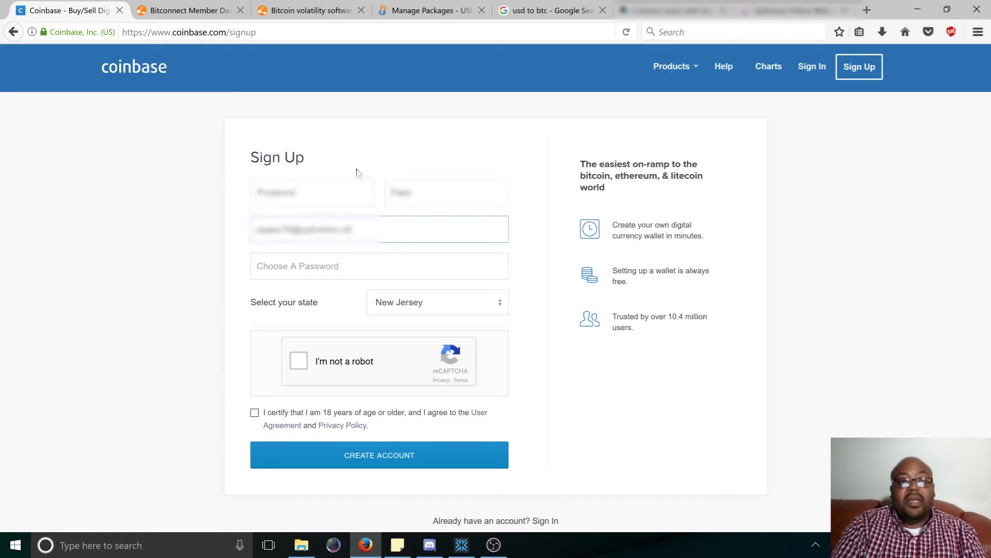
Enter the user's e-mail address on the form, fixing a typo.
{"action": "key", "text": "Tab"}
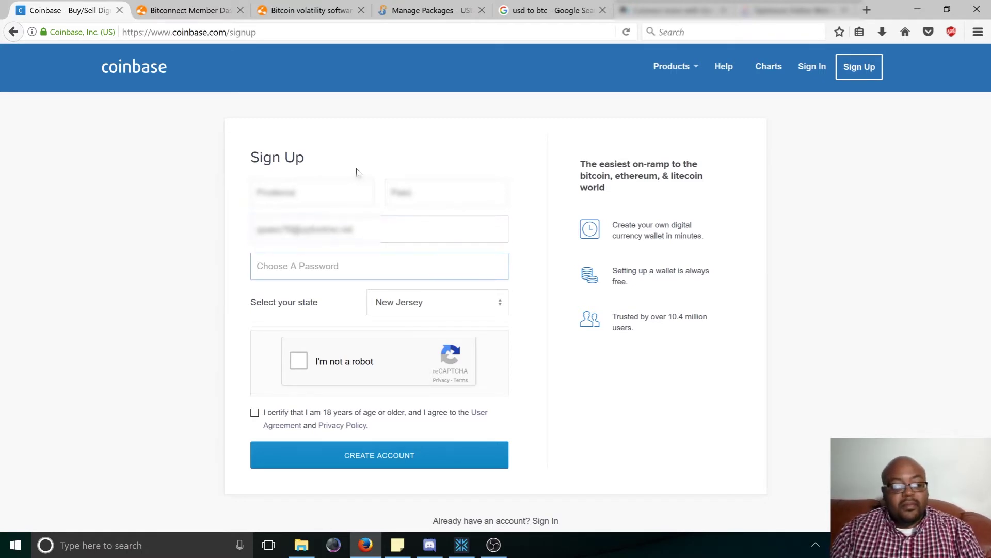
Enter a 15-character password that the strength meter rates EXCELLENT.
{"action": "type", "text": "•••••"}
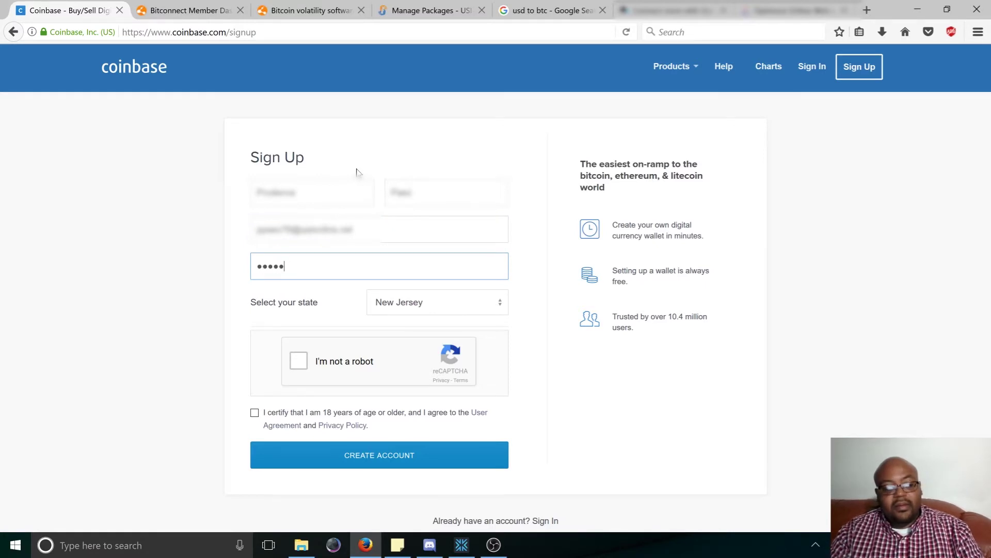
{"action": "type", "text": "•••••"}
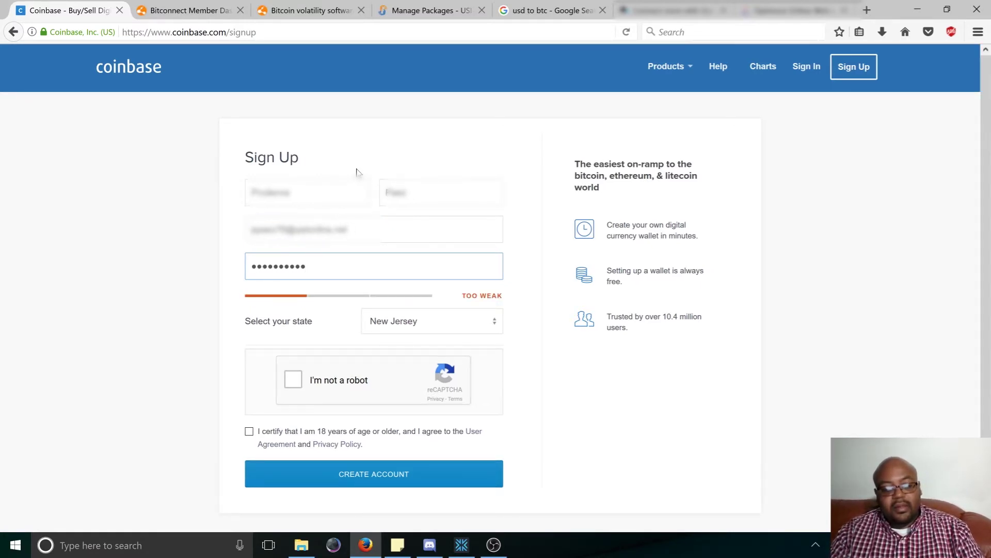
{"action": "type", "text": "••"}
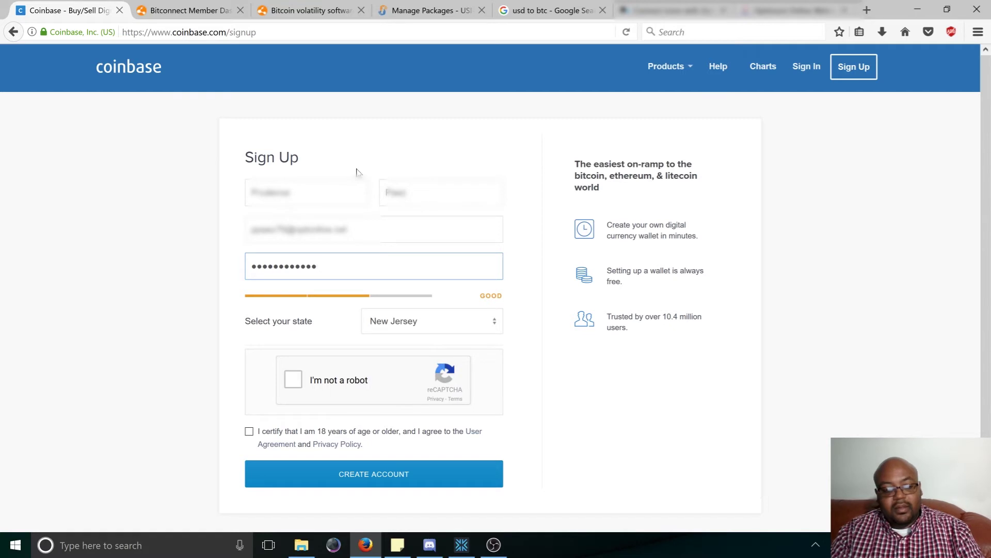
{"action": "type", "text": "•••"}
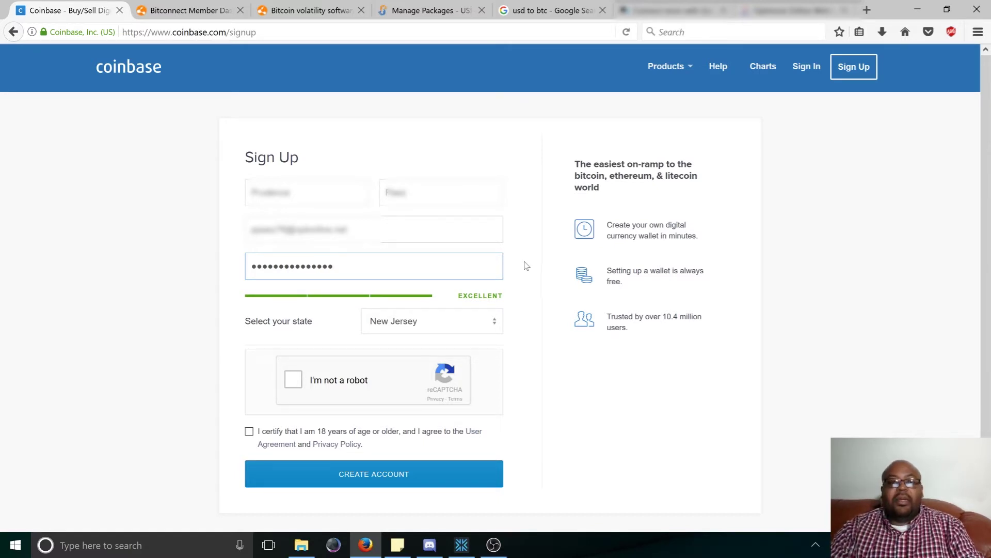
{"action": "left_click", "coordinate": [513, 275]}
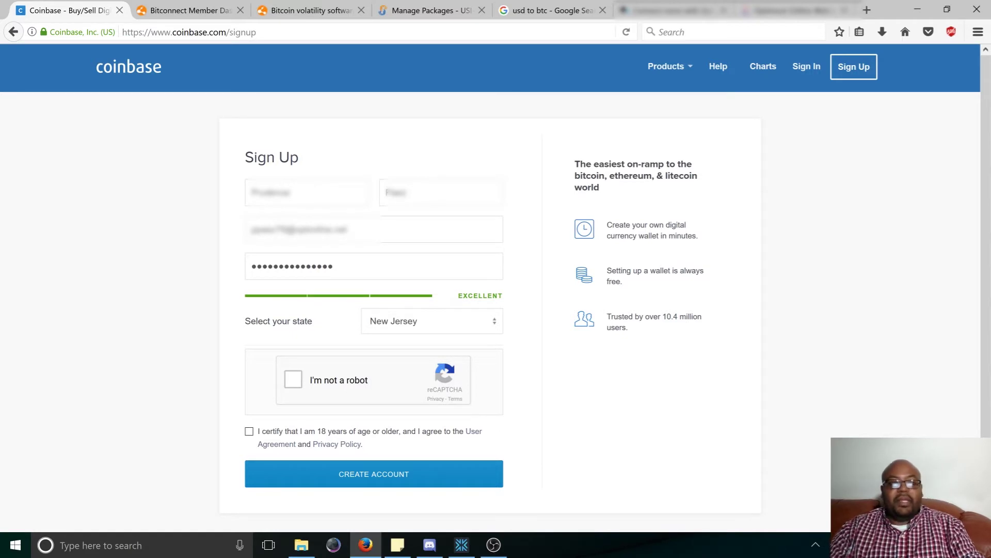
{"action": "left_click", "coordinate": [333, 266]}
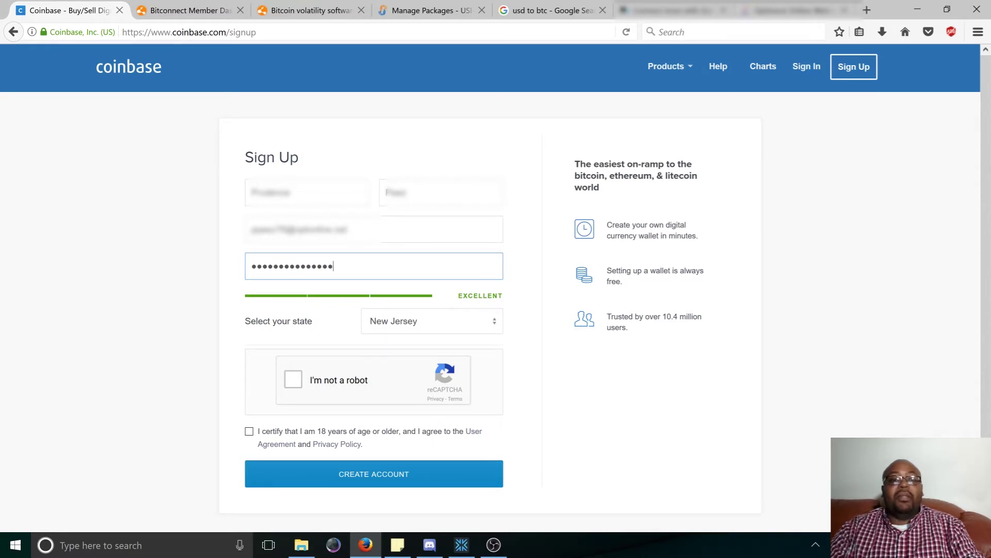
Pass the reCAPTCHA, tick the 18+ and terms certification, and create the account.
{"action": "left_click", "coordinate": [531, 222]}
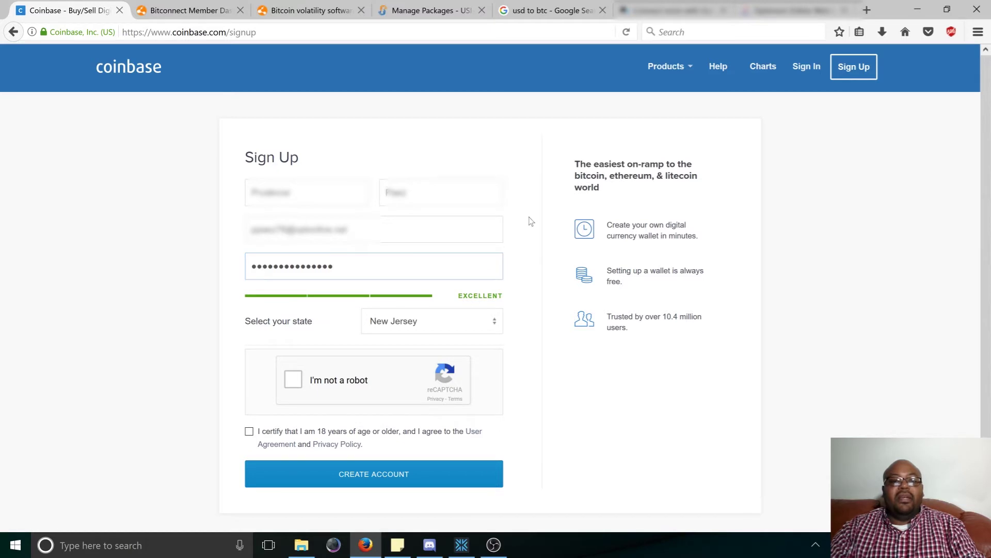
{"action": "left_click", "coordinate": [292, 380]}
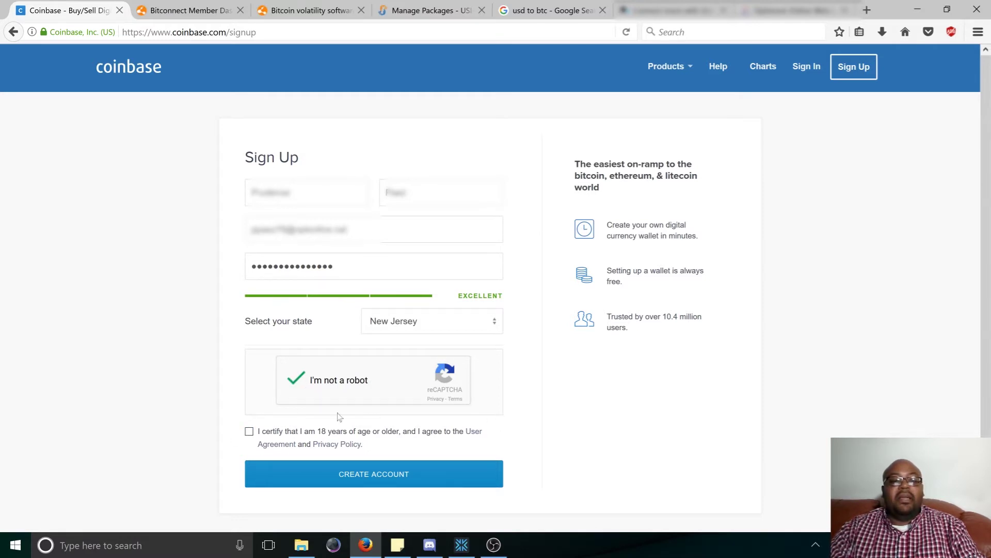
{"action": "left_click", "coordinate": [249, 432]}
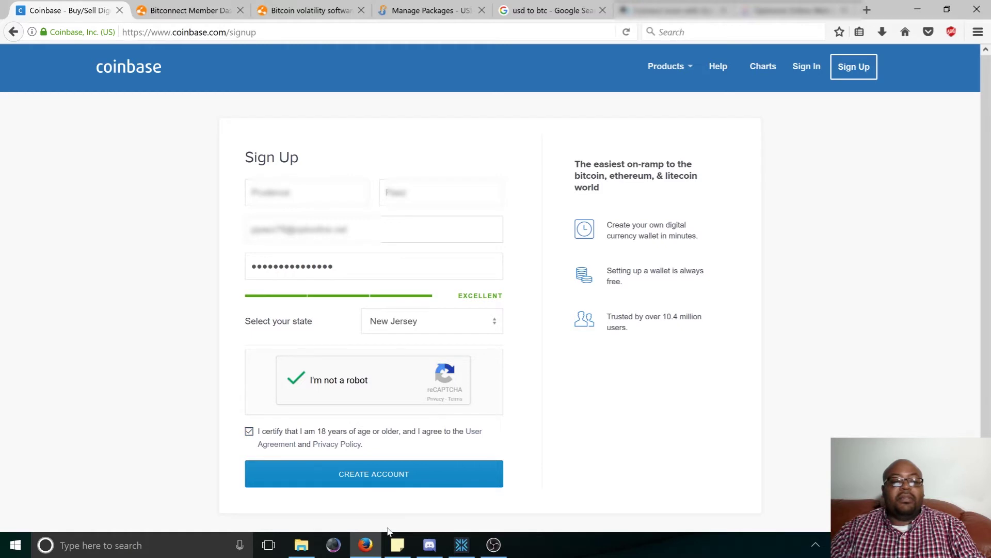
{"action": "left_click", "coordinate": [358, 475]}
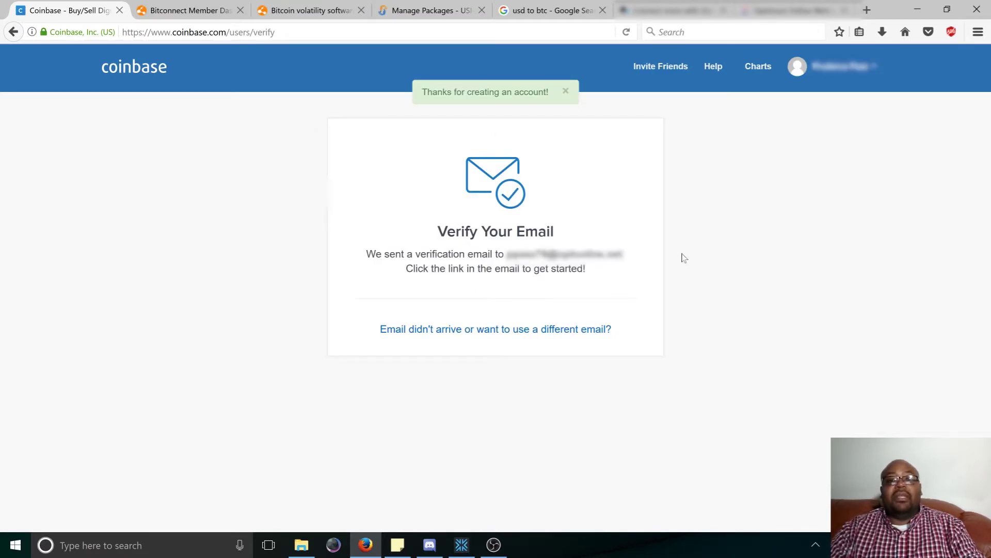
Find Coinbase's verification message in the webmail inbox and confirm the email address.
{"action": "left_click", "coordinate": [795, 9]}
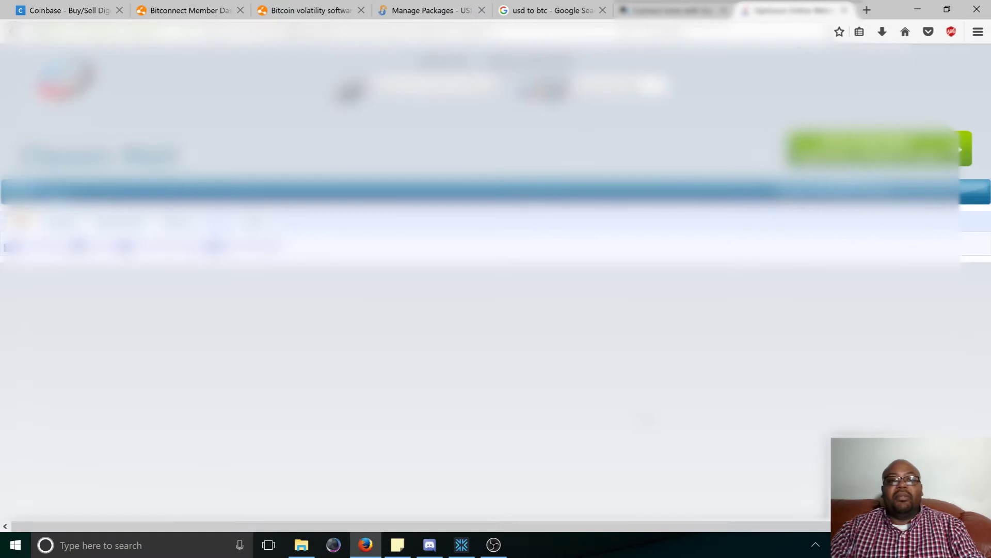
{"action": "scroll", "coordinate": [496, 284], "scroll_direction": "down", "scroll_amount": 5}
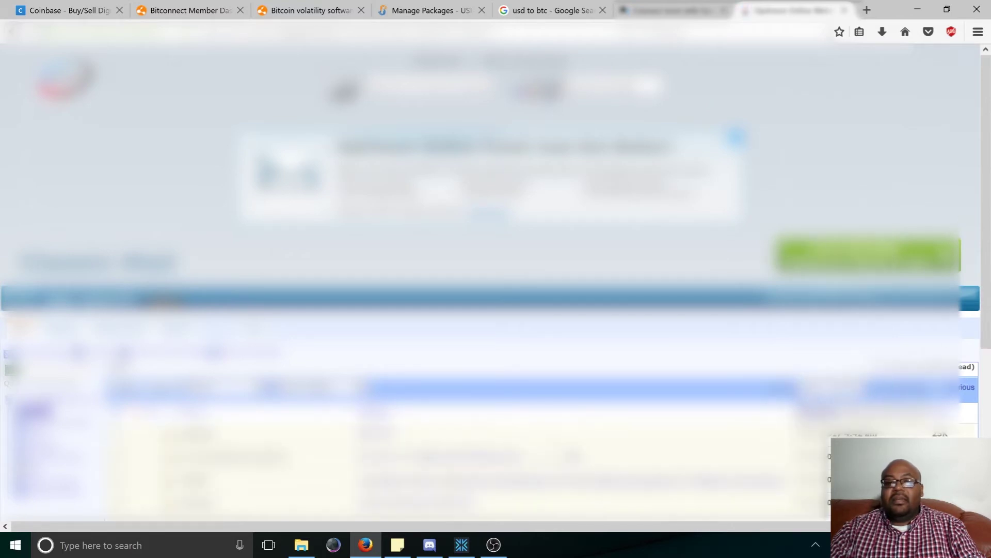
{"action": "scroll", "coordinate": [491, 269], "scroll_direction": "down", "scroll_amount": 4}
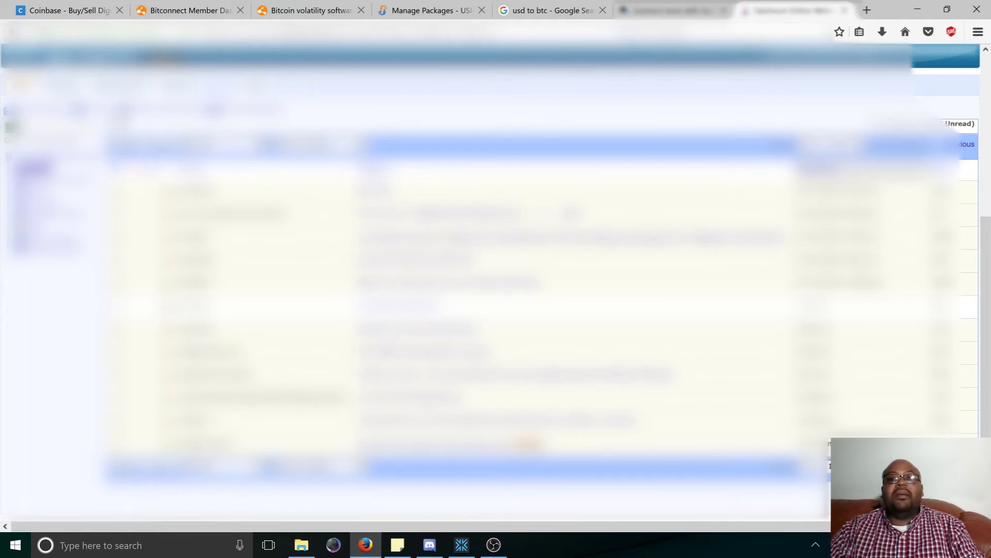
{"action": "key", "text": "ctrl+Tab"}
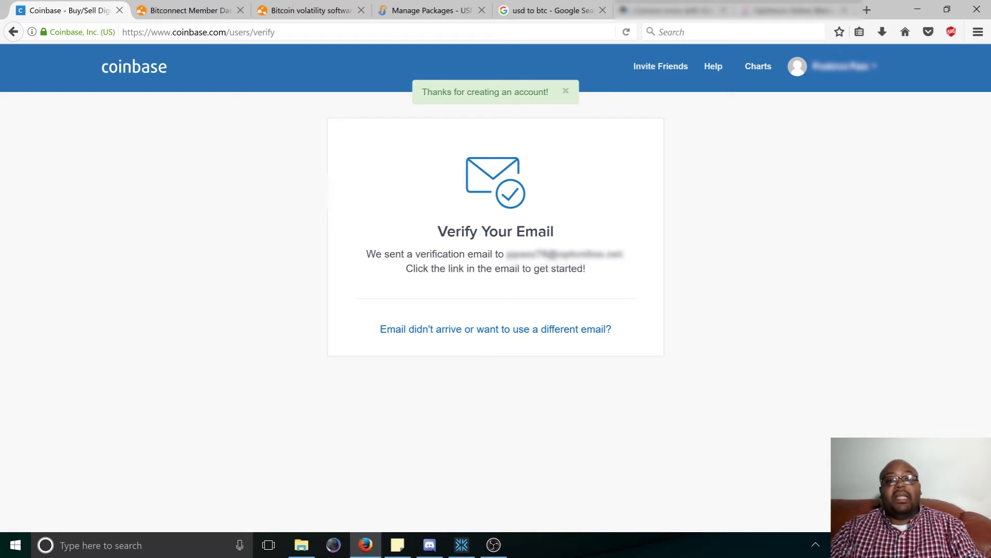
{"action": "left_click", "coordinate": [788, 10]}
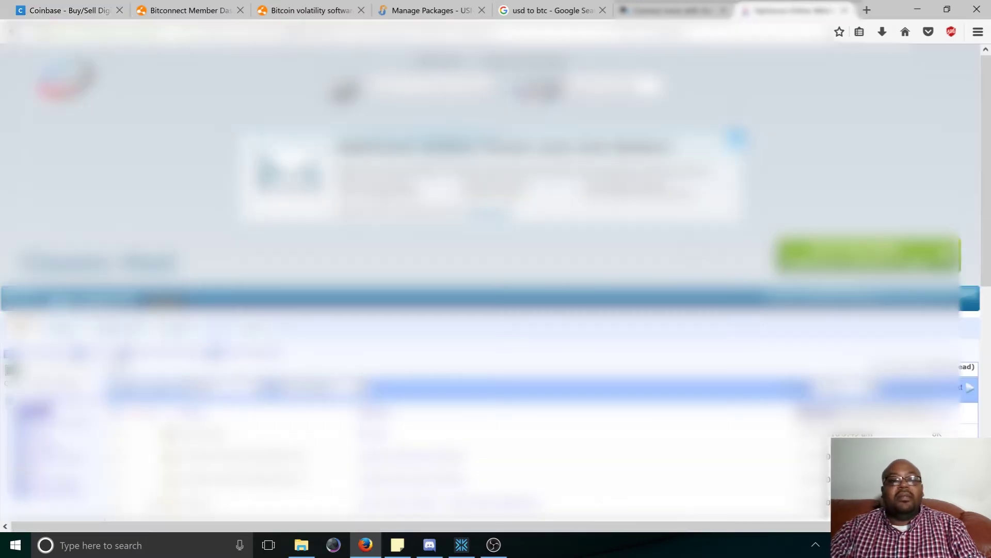
{"action": "scroll", "coordinate": [496, 279], "scroll_direction": "down", "scroll_amount": 8}
{"action": "scroll", "coordinate": [495, 279], "scroll_direction": "up", "scroll_amount": 6}
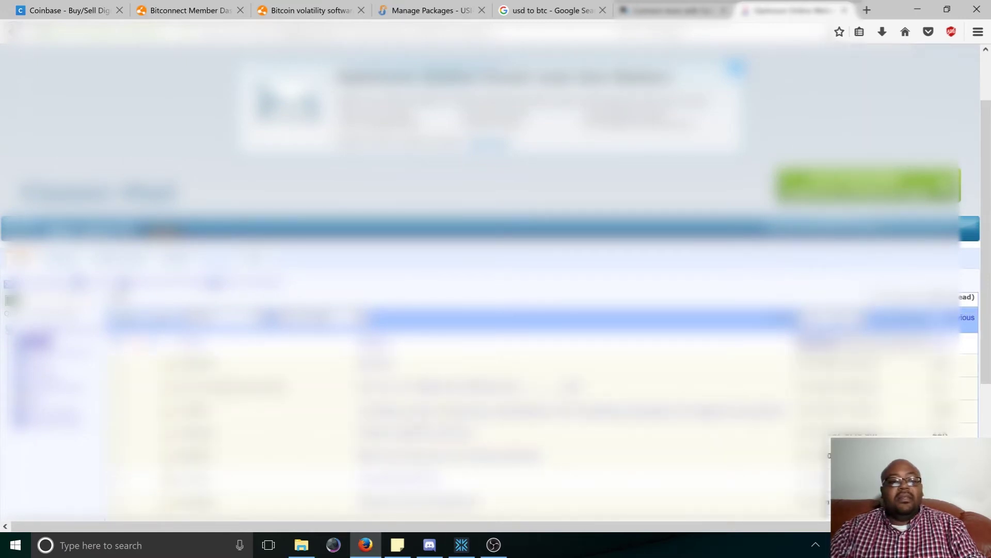
{"action": "scroll", "coordinate": [496, 258], "scroll_direction": "down", "scroll_amount": 4}
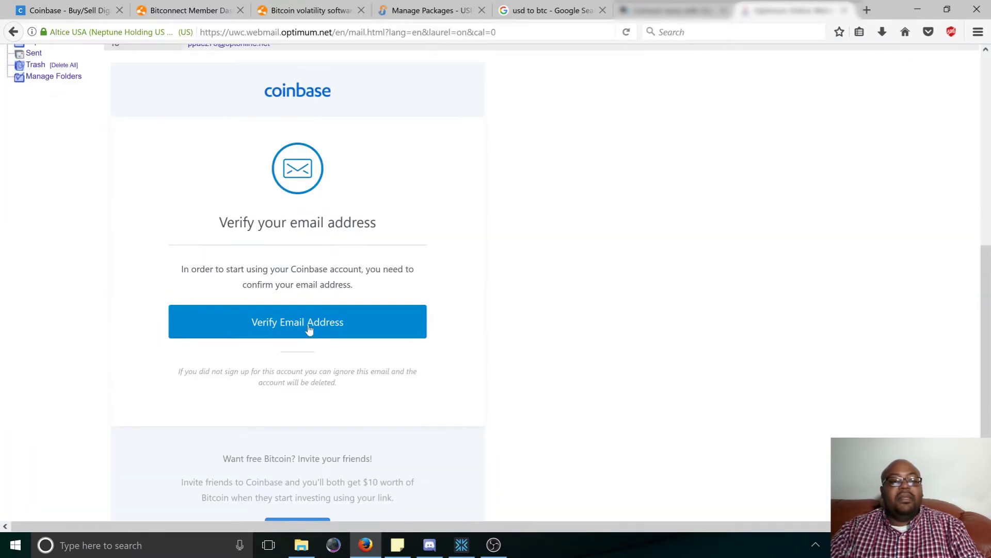
{"action": "left_click", "coordinate": [310, 325]}
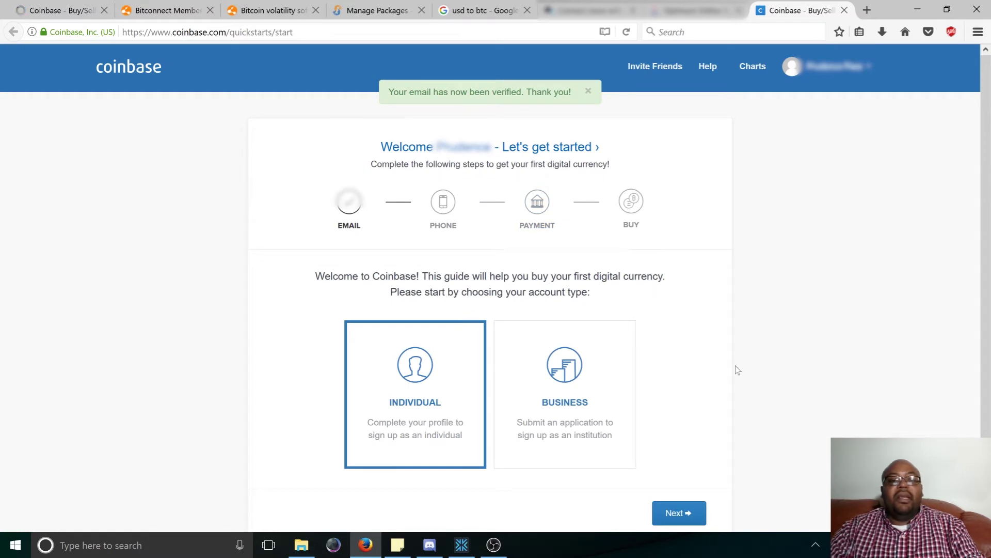
Keep Individual as the account type and continue to phone linking.
{"action": "scroll", "coordinate": [703, 348], "scroll_direction": "down", "scroll_amount": 3}
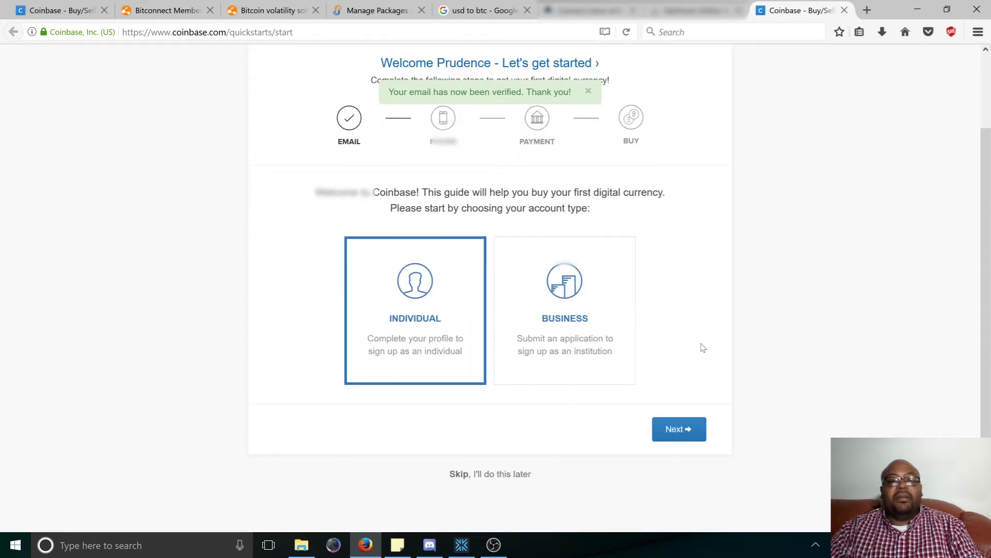
{"action": "scroll", "coordinate": [688, 340], "scroll_direction": "up", "scroll_amount": 3}
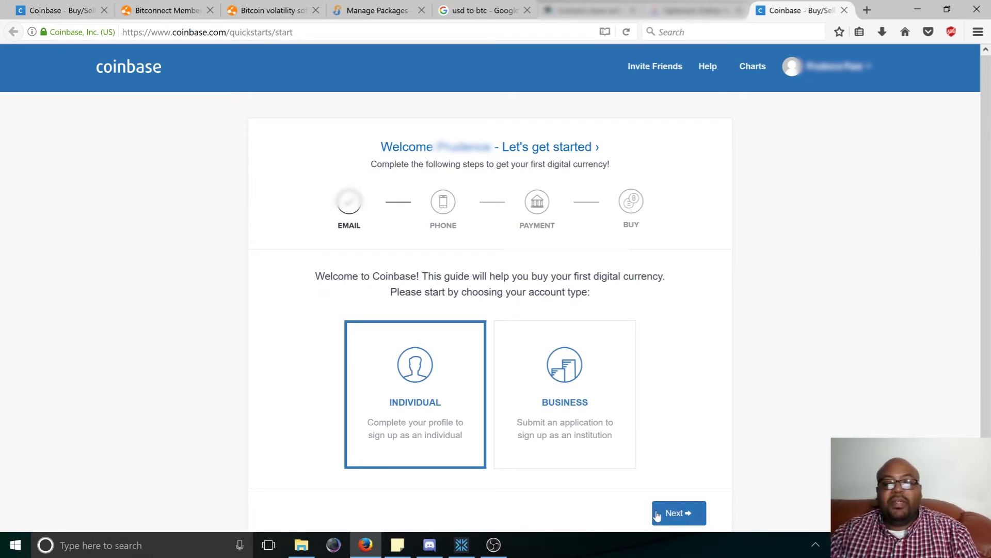
{"action": "left_click", "coordinate": [692, 519]}
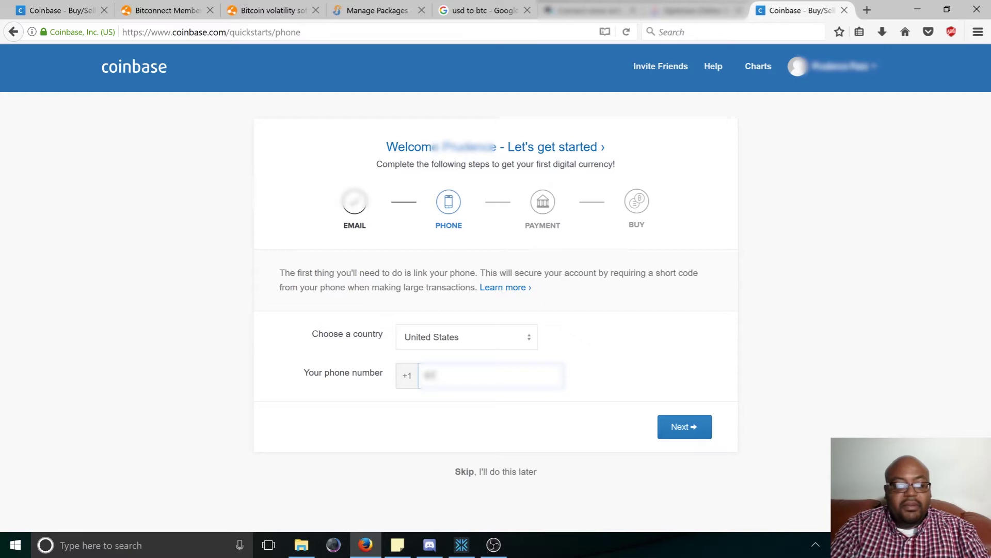
Finish entering the US phone number and submit it to receive an SMS code.
{"action": "type", "text": "8"}
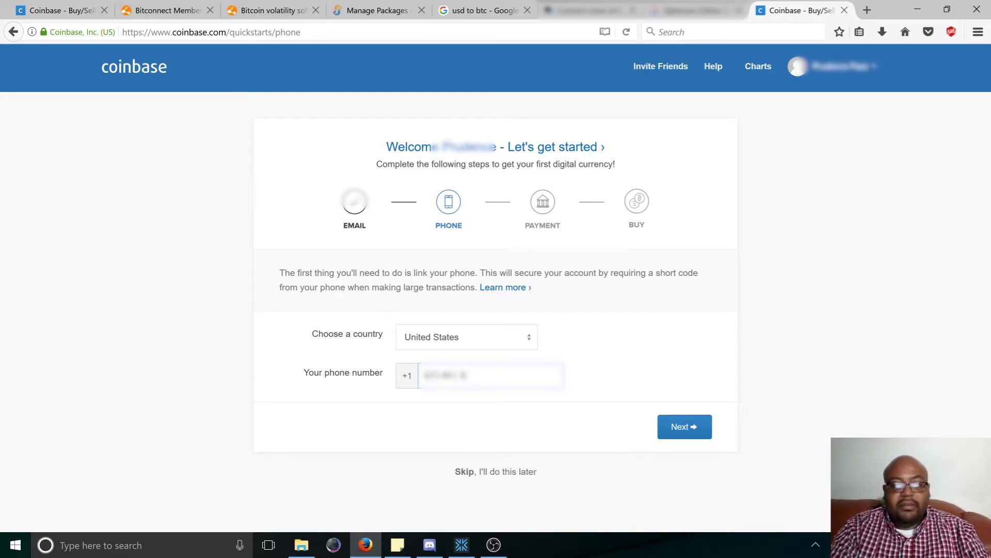
{"action": "type", "text": "8"}
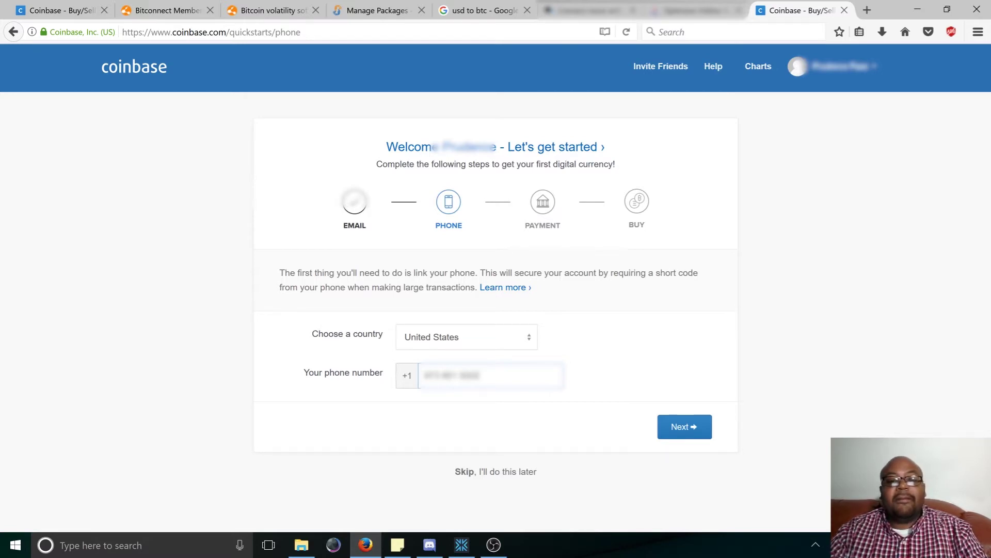
{"action": "left_click", "coordinate": [701, 431]}
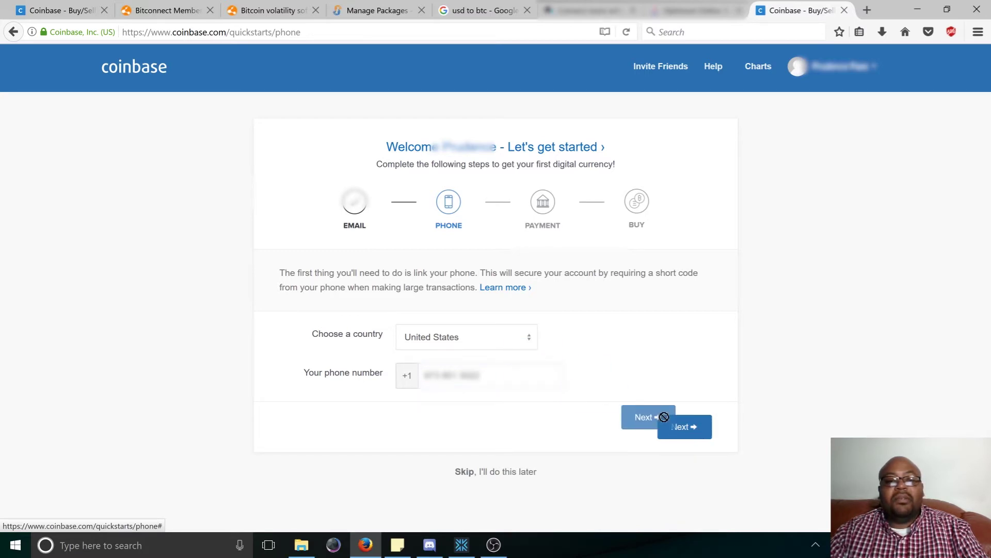
{"action": "left_click", "coordinate": [686, 434]}
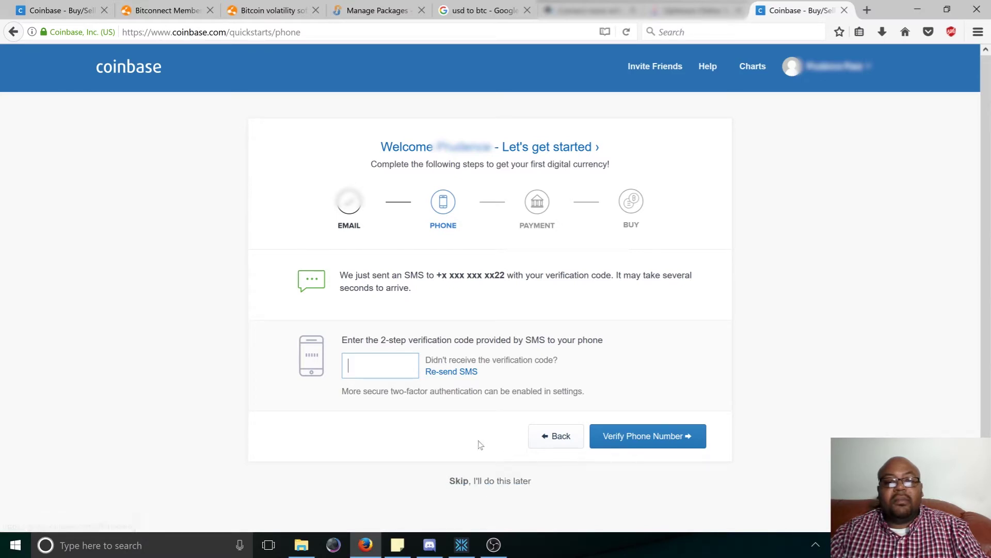
Focus the SMS verification code field to verify the phone number.
{"action": "left_click", "coordinate": [493, 480]}
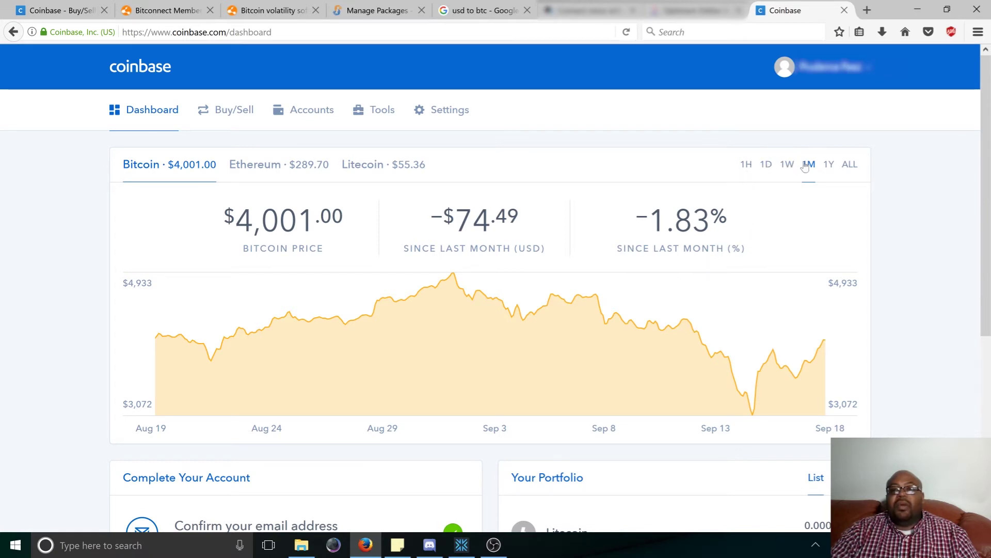
Cycle the Bitcoin chart from 1H to ALL, settle on 1Y, and highlight the yearly gain.
{"action": "left_click", "coordinate": [746, 165]}
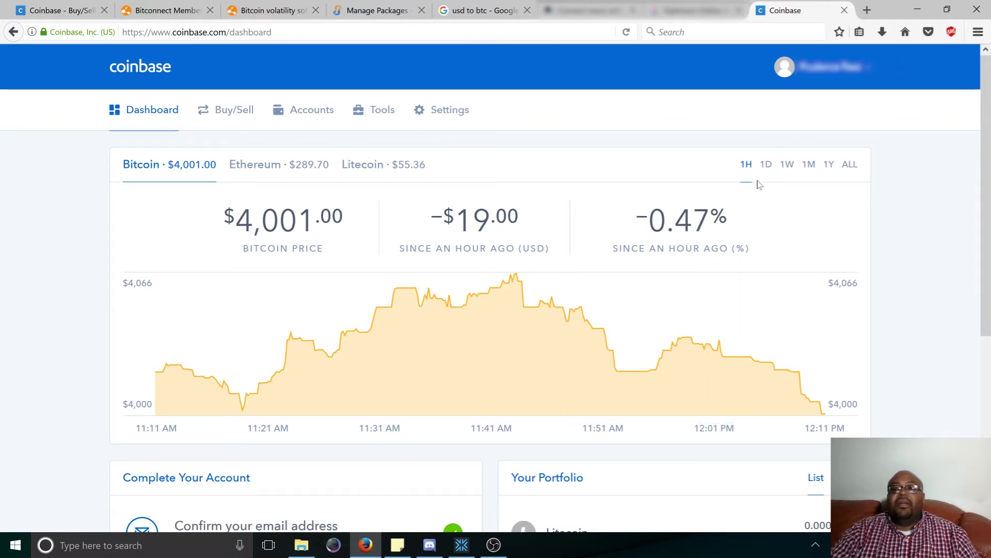
{"action": "left_click", "coordinate": [766, 164]}
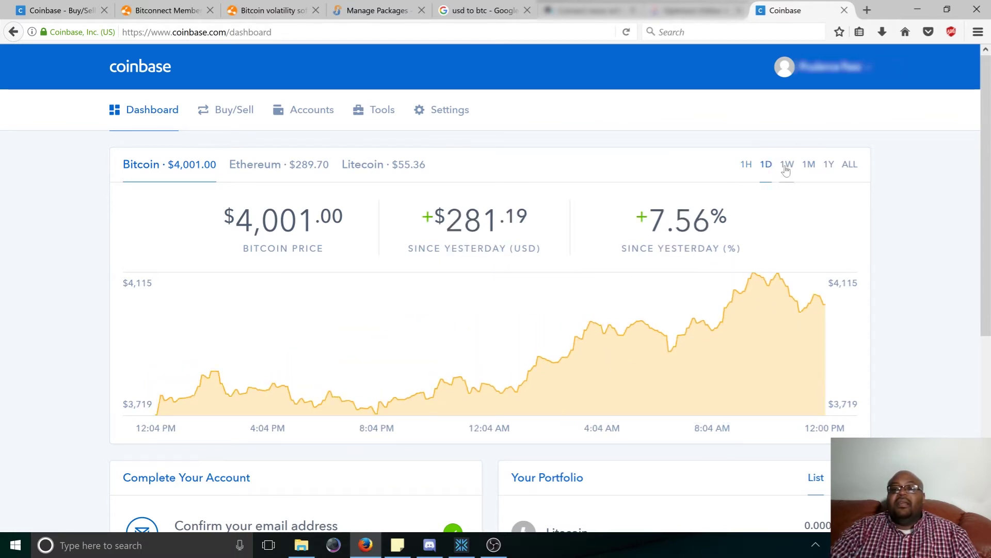
{"action": "left_click", "coordinate": [787, 164]}
{"action": "left_click", "coordinate": [808, 165]}
{"action": "left_click", "coordinate": [829, 164]}
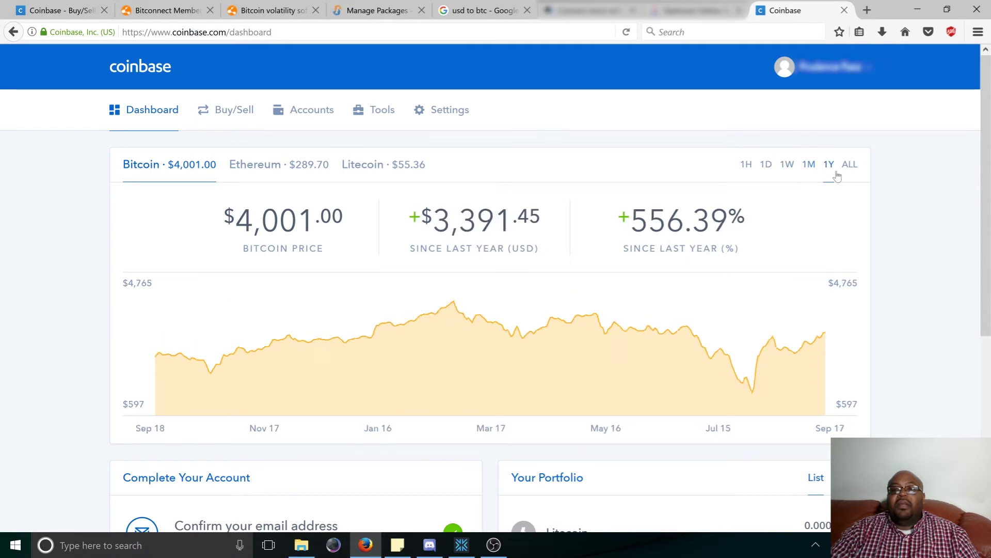
{"action": "left_click", "coordinate": [849, 164]}
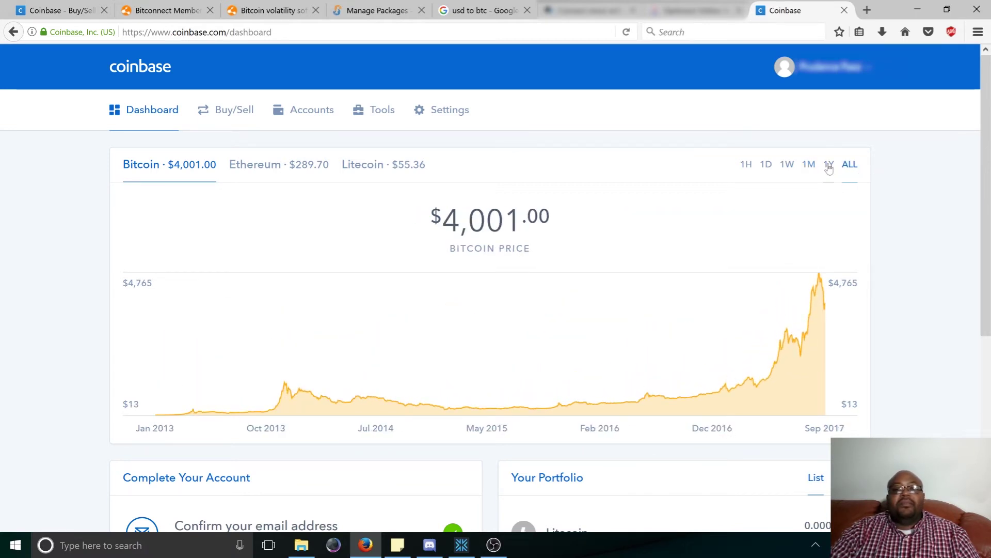
{"action": "left_click", "coordinate": [829, 165]}
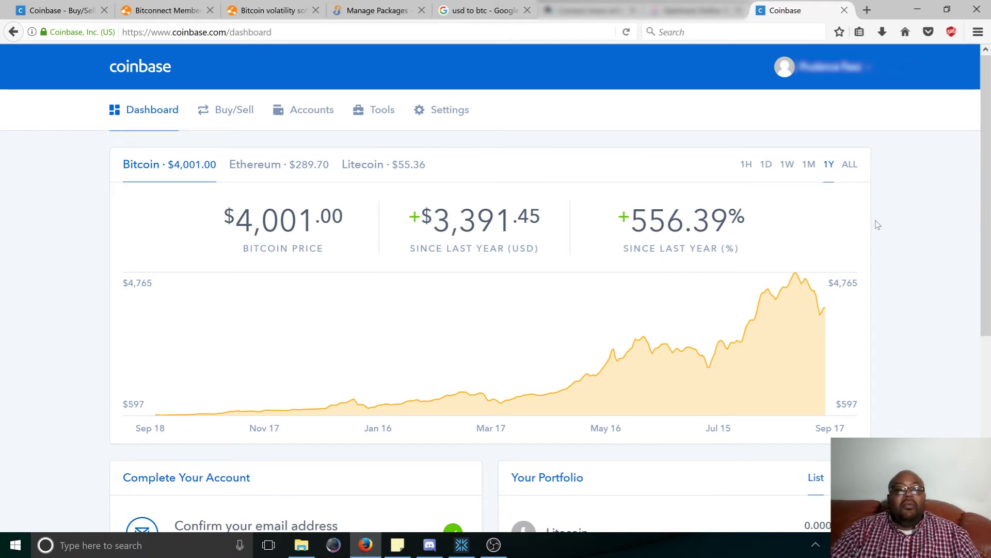
{"action": "left_click_drag", "start_coordinate": [629, 222], "coordinate": [729, 222]}
{"action": "left_click", "coordinate": [802, 212]}
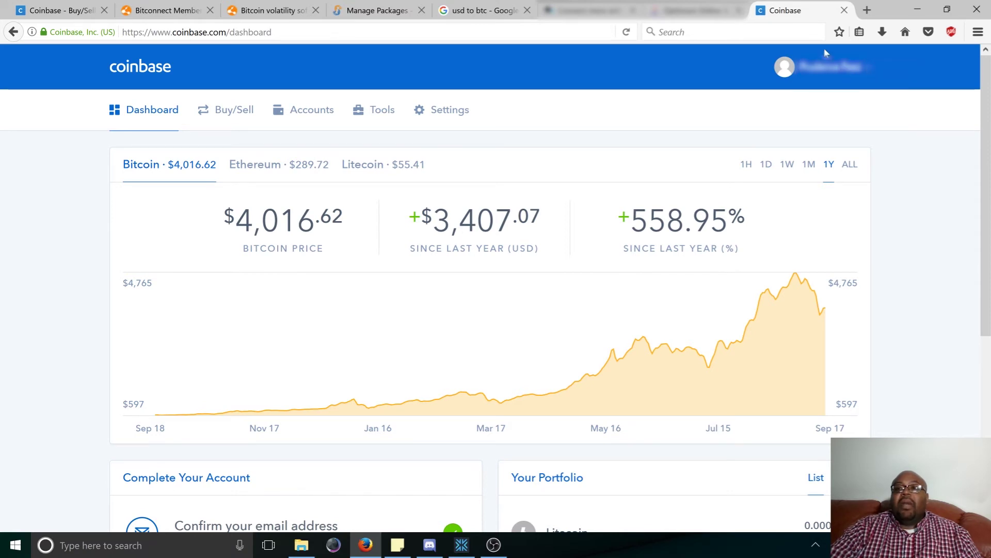
Go to Settings from the account menu and scroll through the My Profile details.
{"action": "left_click", "coordinate": [866, 71]}
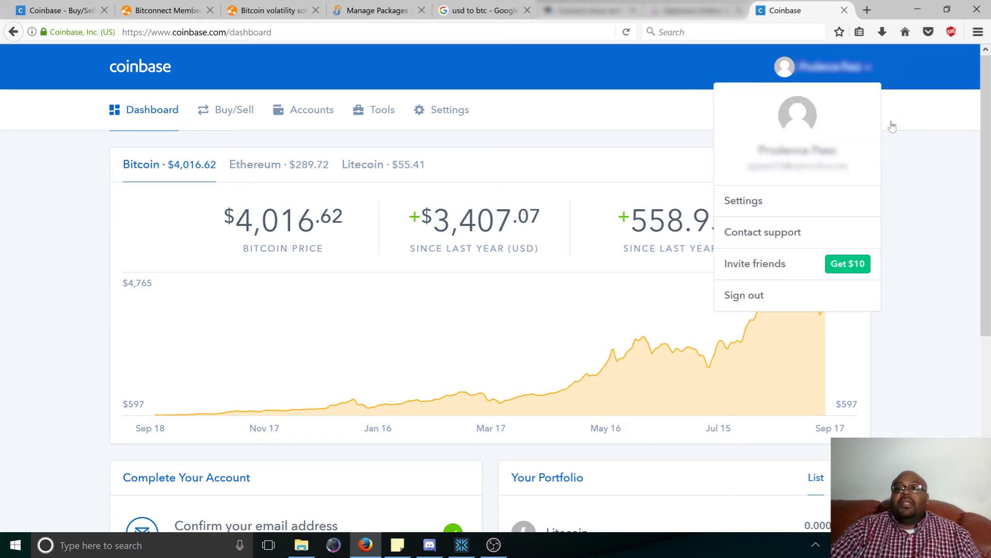
{"action": "left_click", "coordinate": [807, 207]}
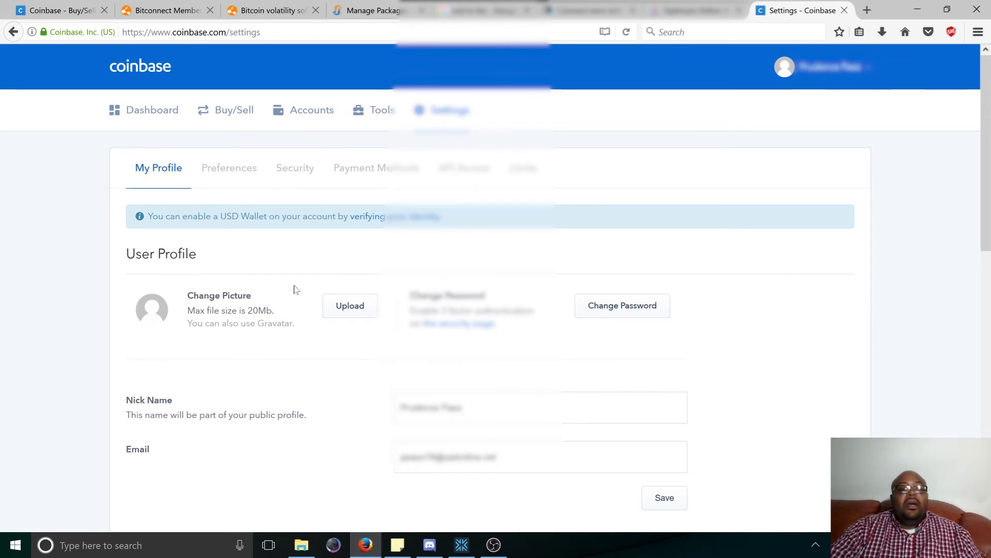
{"action": "scroll", "coordinate": [360, 394], "scroll_direction": "down", "scroll_amount": 4}
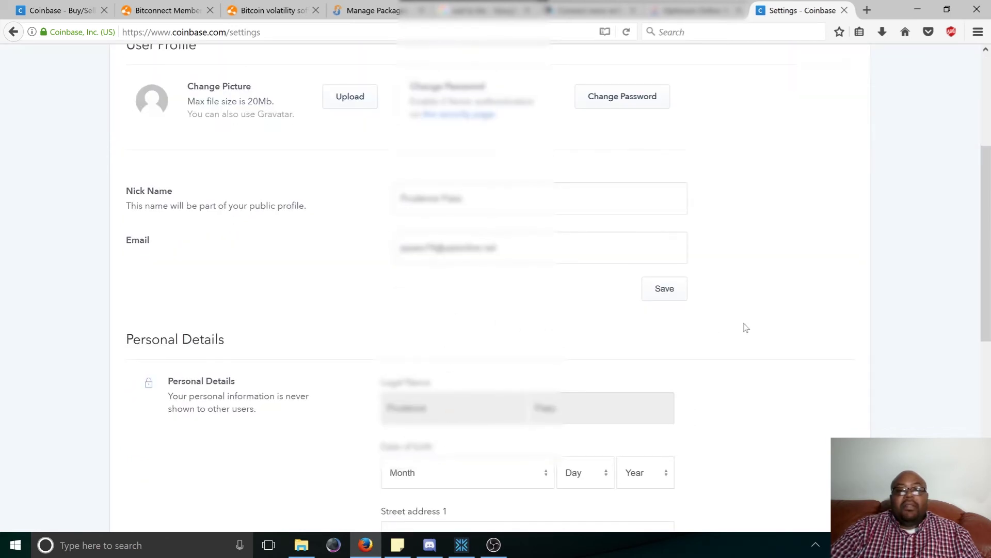
{"action": "scroll", "coordinate": [744, 326], "scroll_direction": "down", "scroll_amount": 4}
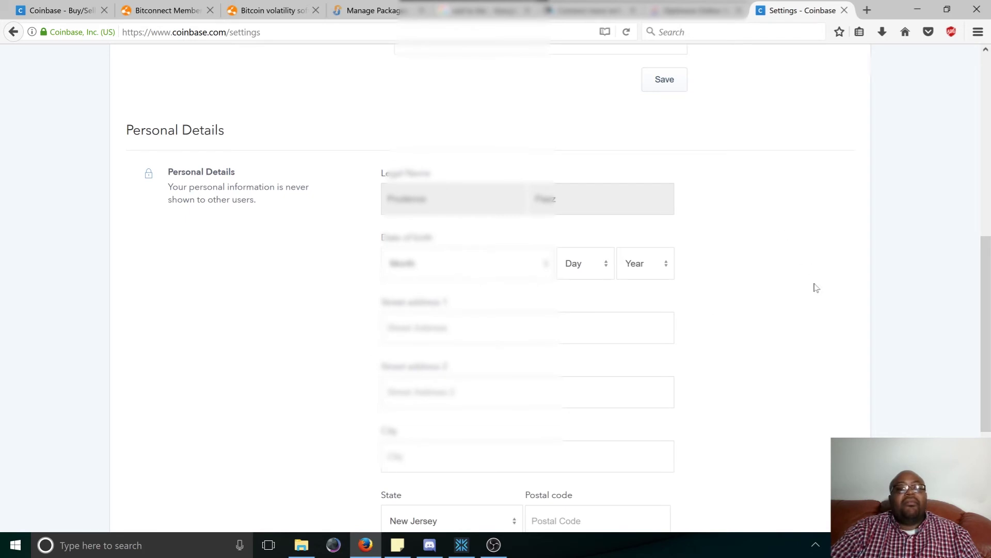
{"action": "scroll", "coordinate": [758, 322], "scroll_direction": "down", "scroll_amount": 4}
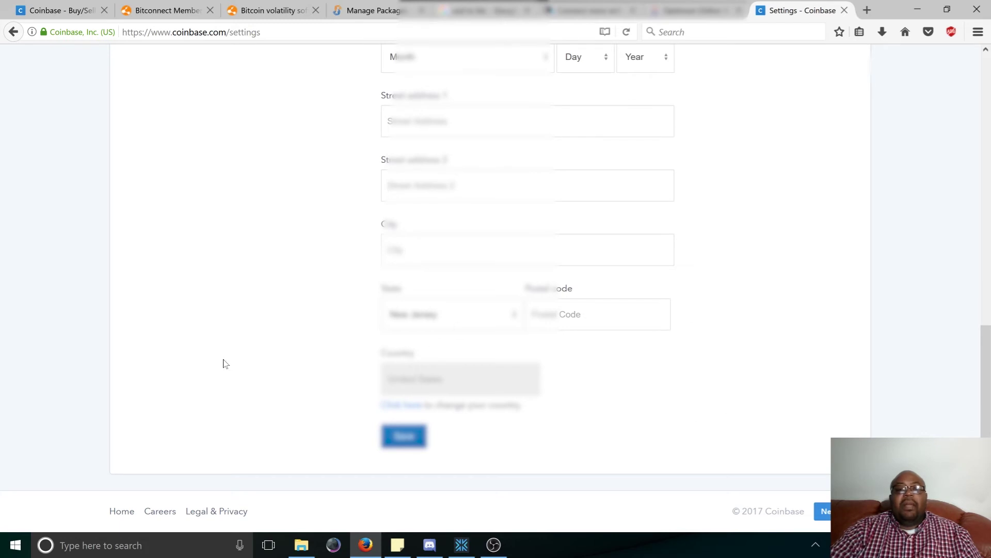
{"action": "scroll", "coordinate": [759, 330], "scroll_direction": "up", "scroll_amount": 7}
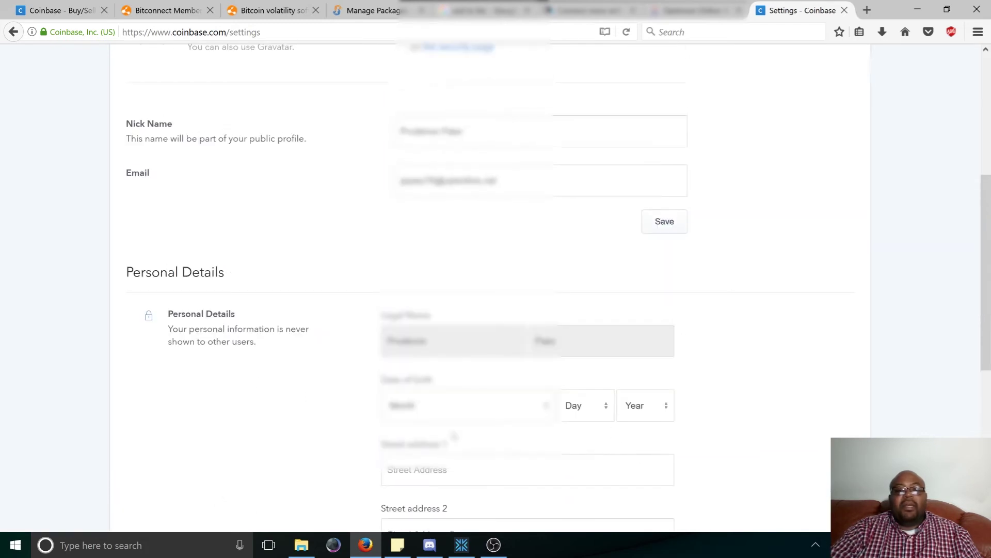
{"action": "scroll", "coordinate": [549, 279], "scroll_direction": "up", "scroll_amount": 5}
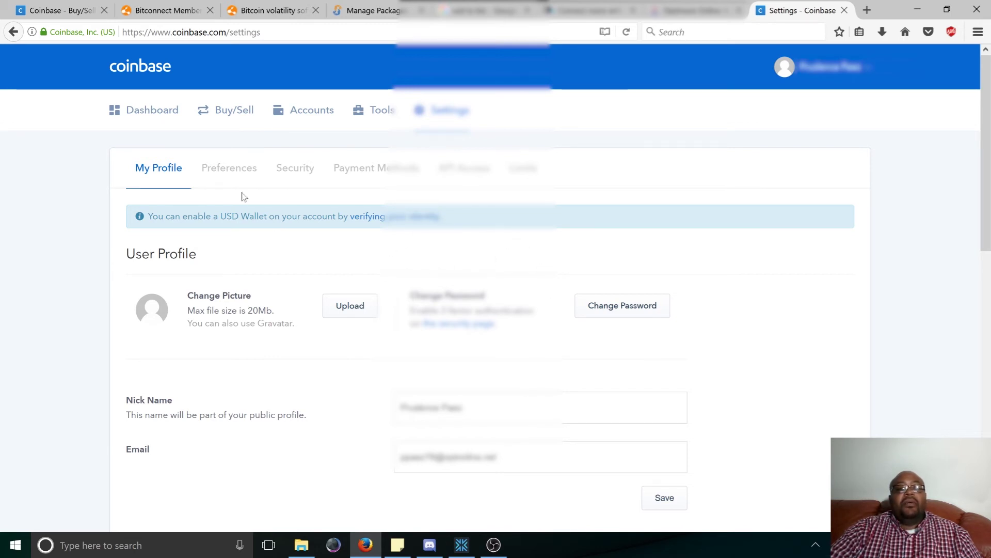
Check Preferences, then review Security's linked phone, two-factor status and active sessions.
{"action": "left_click", "coordinate": [223, 168]}
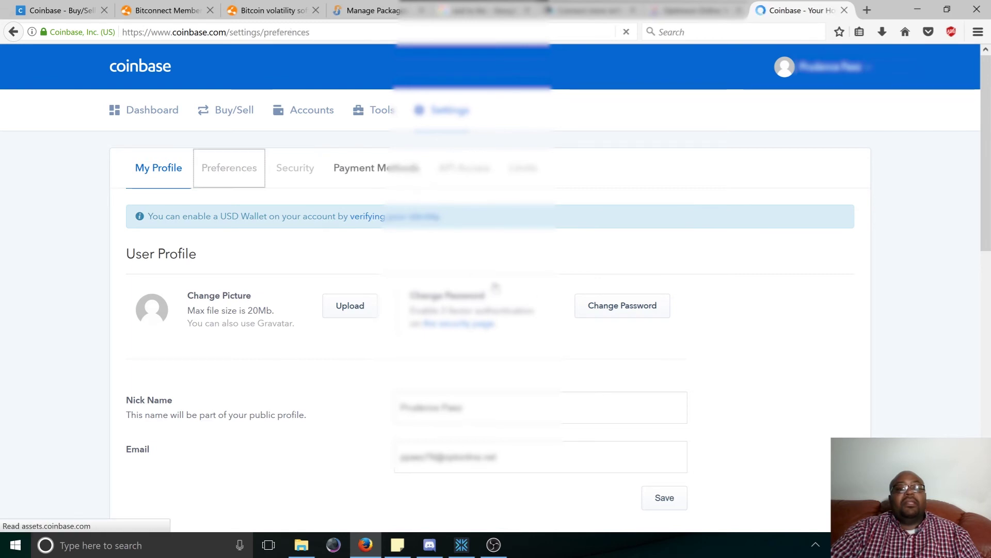
{"action": "left_click", "coordinate": [303, 170]}
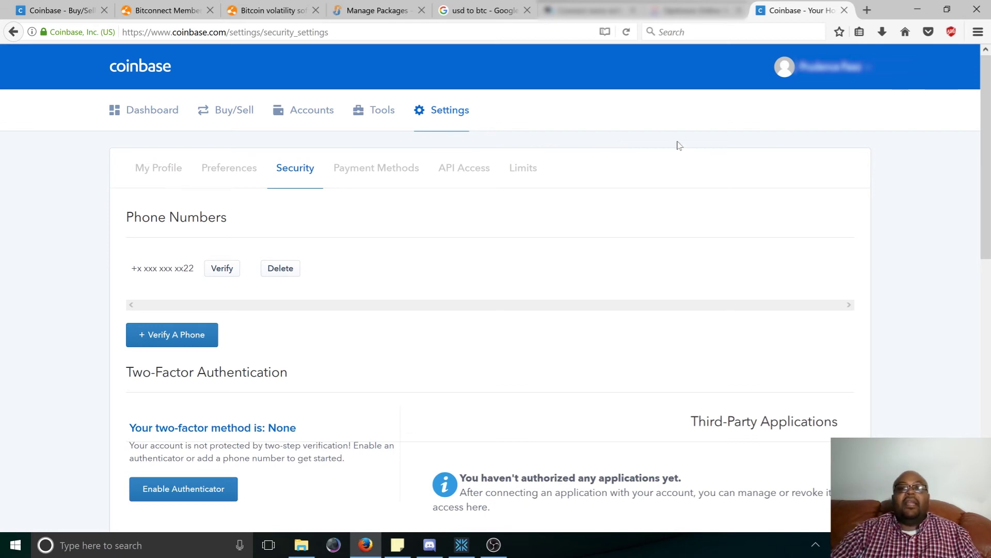
{"action": "scroll", "coordinate": [537, 353], "scroll_direction": "down", "scroll_amount": 5}
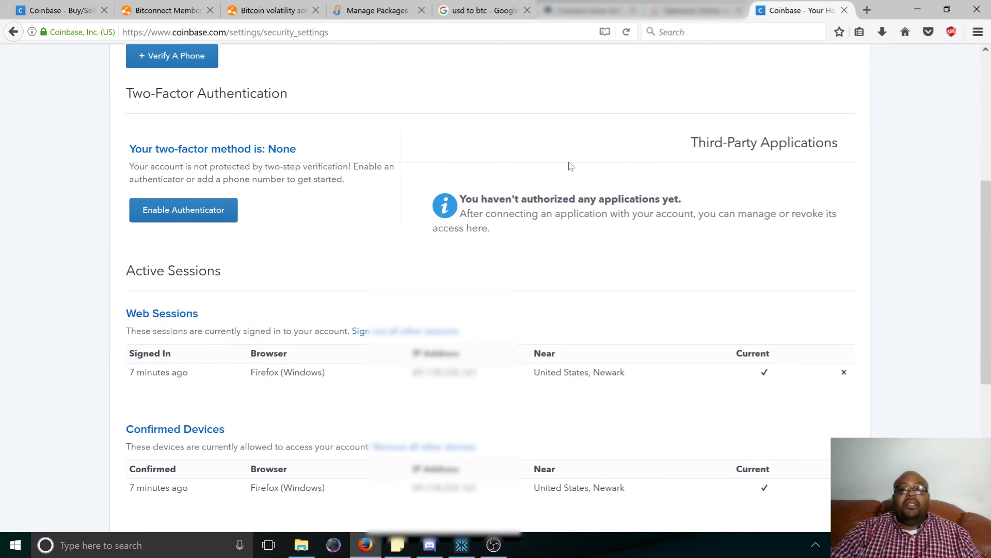
{"action": "scroll", "coordinate": [928, 284], "scroll_direction": "up", "scroll_amount": 5}
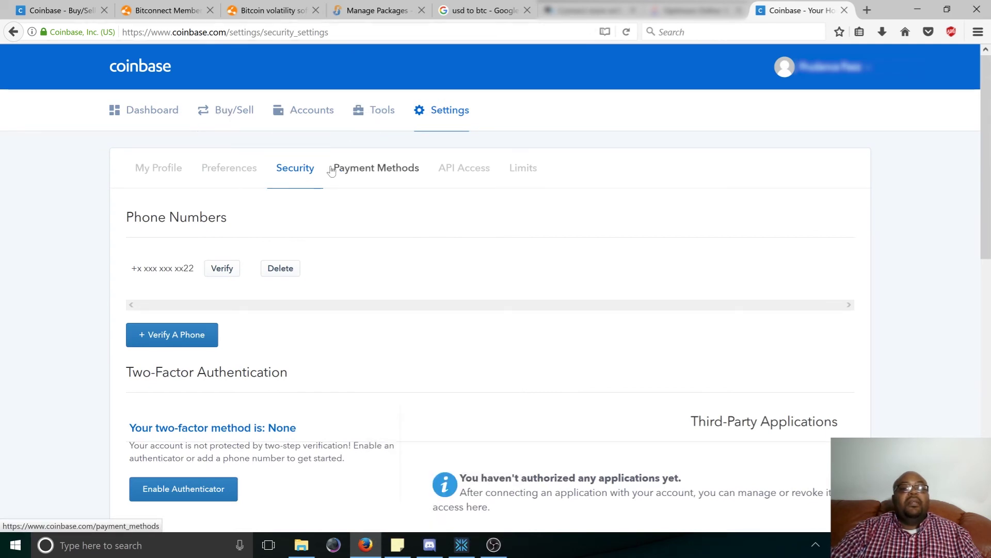
View the weekly limits: $5,000 bank-account and $500 card buy limits, then the sell limits.
{"action": "left_click", "coordinate": [391, 177]}
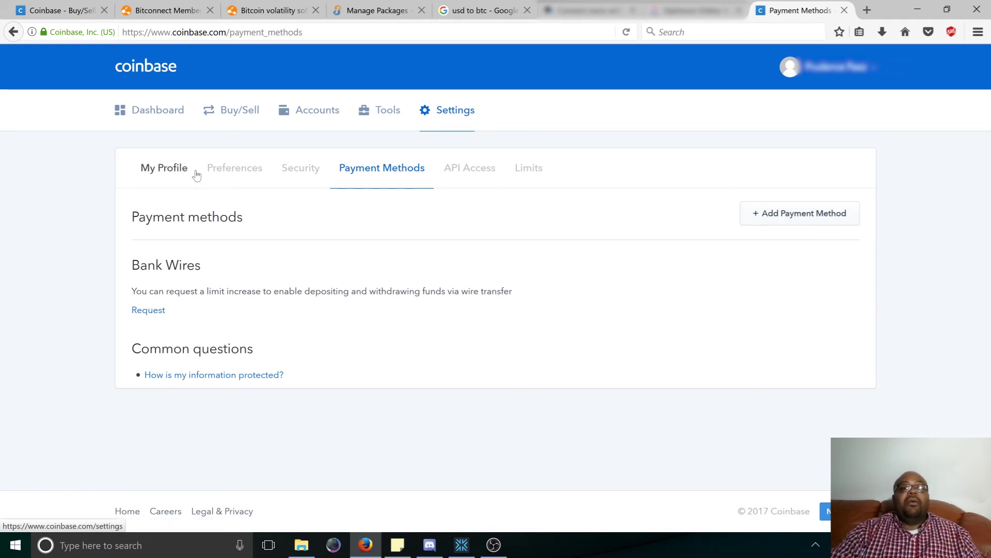
{"action": "left_click", "coordinate": [528, 167]}
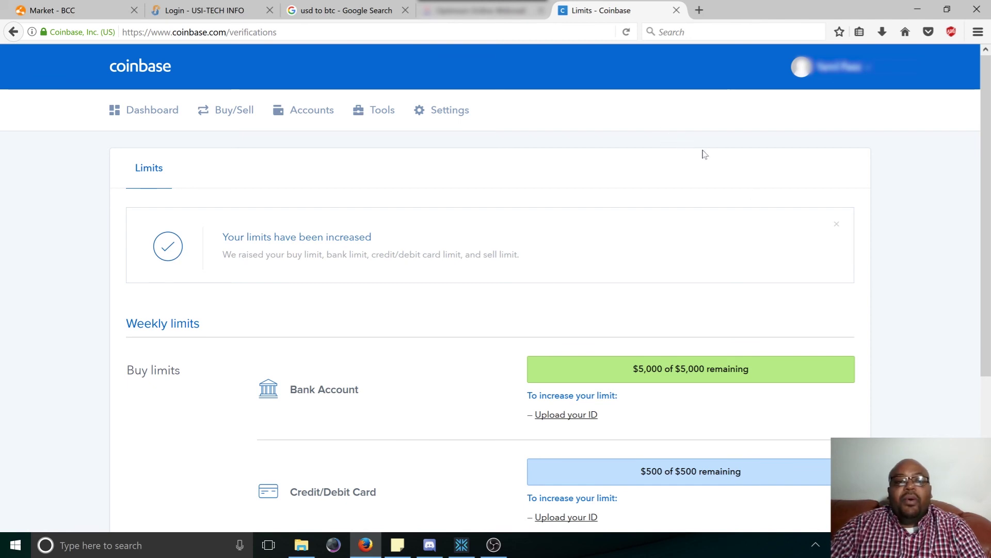
{"action": "scroll", "coordinate": [666, 398], "scroll_direction": "down", "scroll_amount": 4}
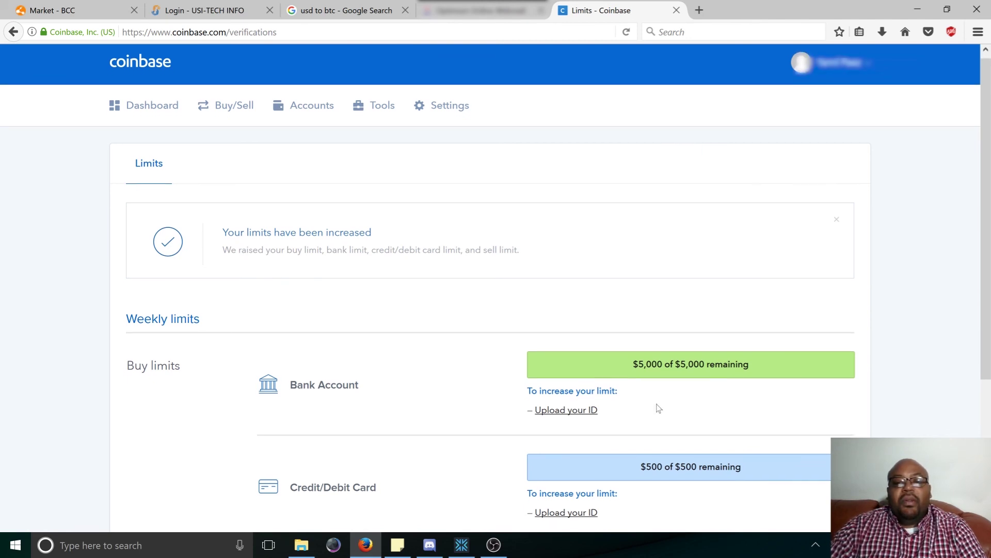